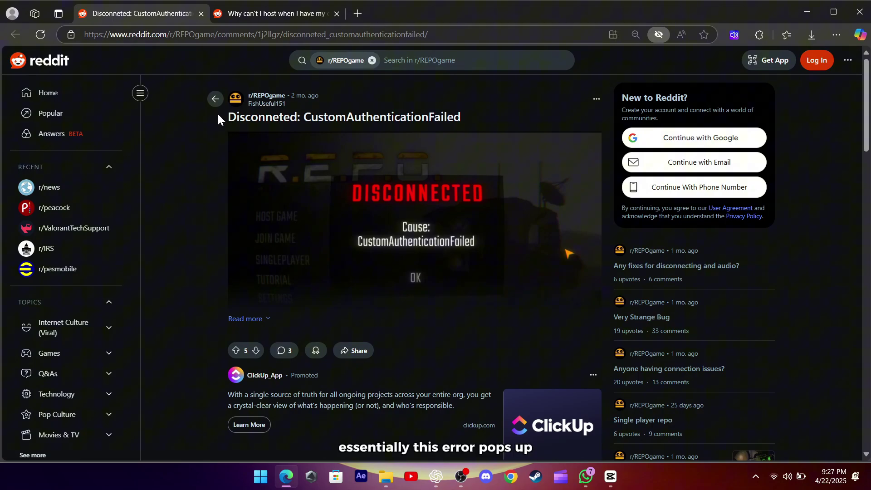
Highlight the CustomAuthenticationFailed post title, then expand the post to its full text
{"action": "left_click_drag", "start_coordinate": [227, 117], "coordinate": [469, 112]}
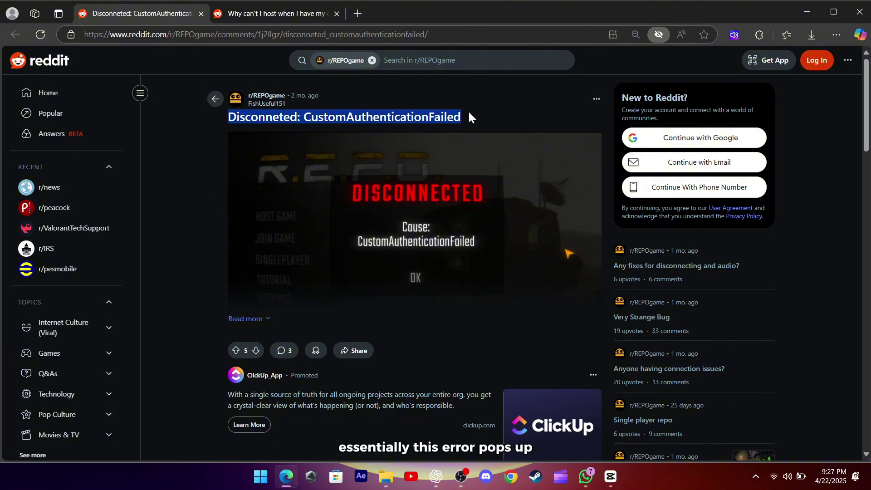
{"action": "left_click", "coordinate": [189, 129]}
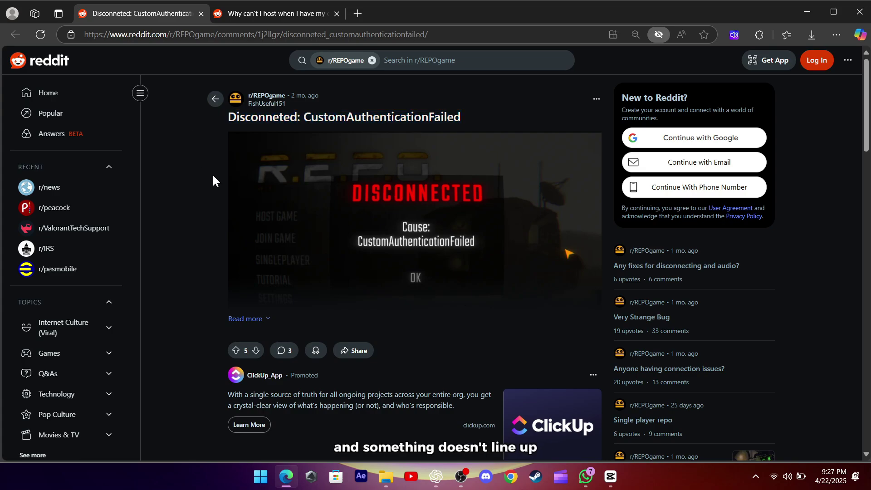
{"action": "left_click", "coordinate": [239, 318]}
{"action": "scroll", "coordinate": [206, 286], "scroll_direction": "down", "scroll_amount": 1}
{"action": "scroll", "coordinate": [205, 287], "scroll_direction": "down", "scroll_amount": 1}
{"action": "scroll", "coordinate": [206, 286], "scroll_direction": "up", "scroll_amount": 1}
{"action": "scroll", "coordinate": [205, 286], "scroll_direction": "up", "scroll_amount": 2}
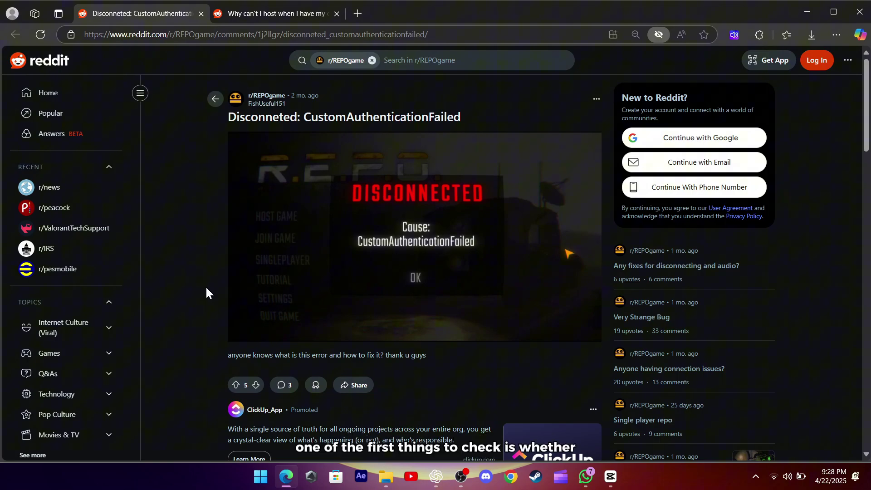
{"action": "scroll", "coordinate": [207, 293], "scroll_direction": "down", "scroll_amount": 3}
{"action": "scroll", "coordinate": [206, 293], "scroll_direction": "down", "scroll_amount": 2}
{"action": "scroll", "coordinate": [207, 293], "scroll_direction": "down", "scroll_amount": 1}
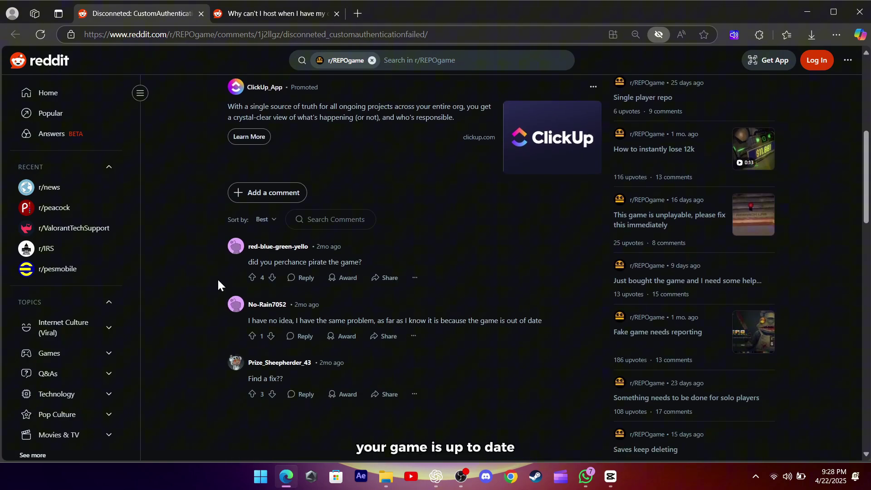
Highlight the comment blaming an out-of-date game version
{"action": "left_click_drag", "start_coordinate": [248, 320], "coordinate": [546, 317]}
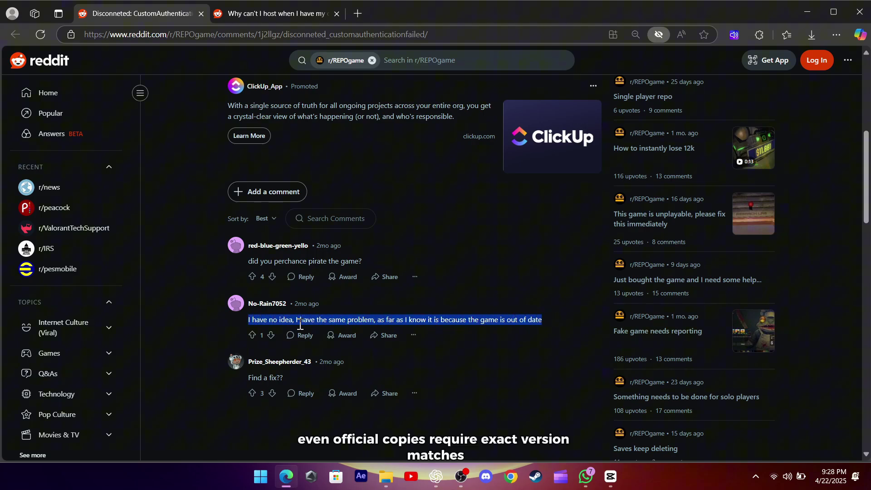
{"action": "left_click", "coordinate": [206, 319]}
{"action": "left_click_drag", "start_coordinate": [248, 319], "coordinate": [502, 324]}
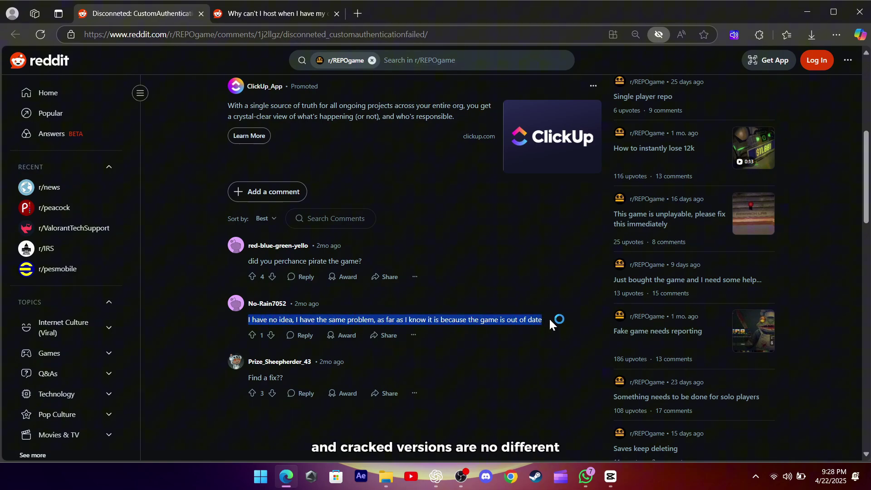
{"action": "left_click", "coordinate": [184, 315]}
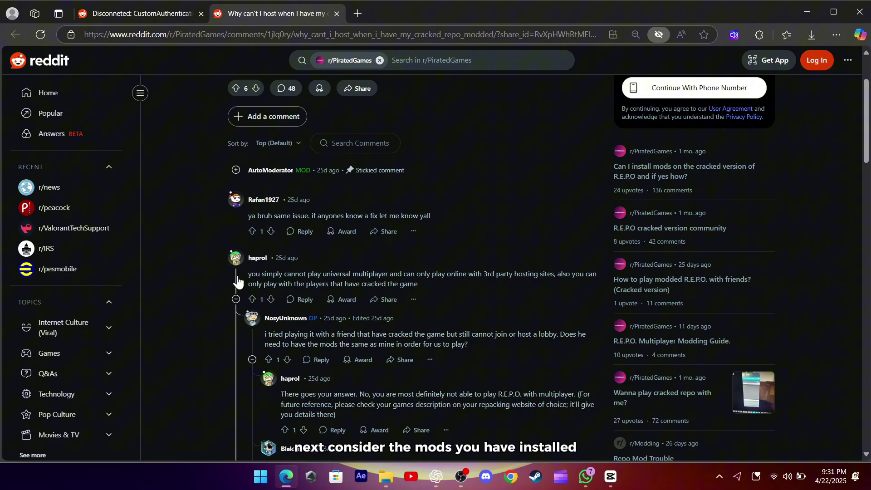
Highlight the r/PiratedGames replies on universal multiplayer, matching mods, and multiplayer being impossible
{"action": "left_click_drag", "start_coordinate": [249, 274], "coordinate": [424, 286]}
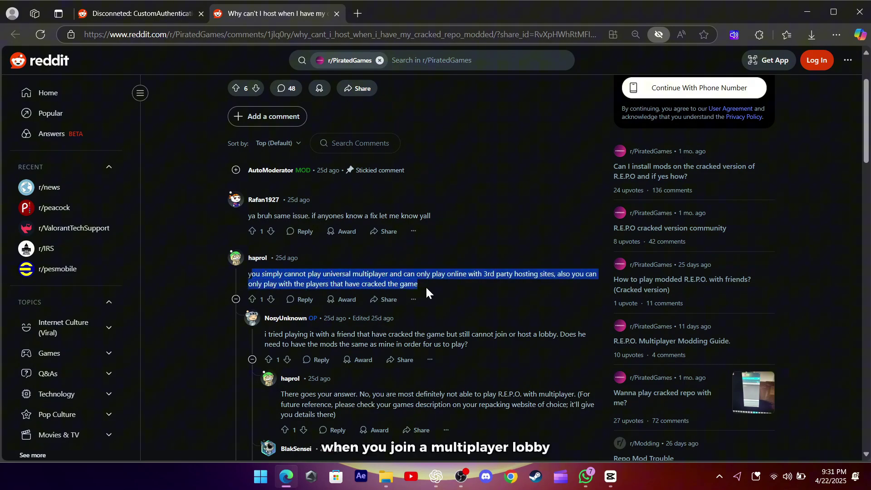
{"action": "left_click", "coordinate": [279, 275]}
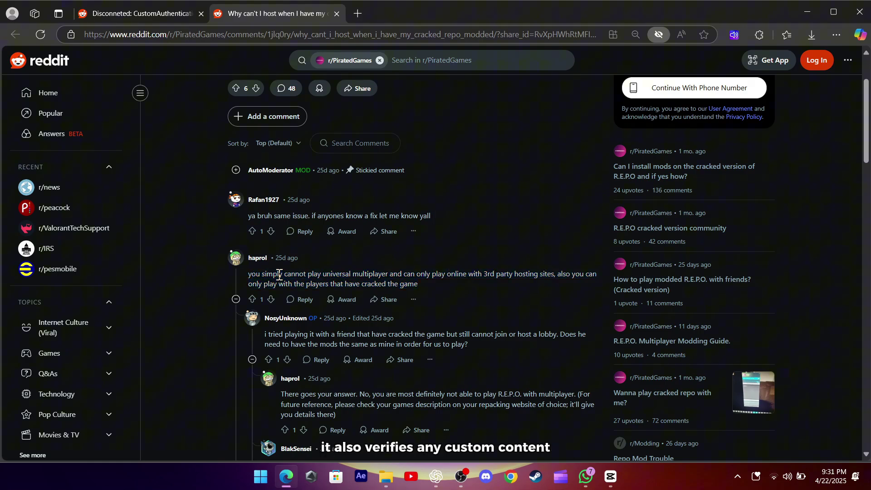
{"action": "scroll", "coordinate": [279, 274], "scroll_direction": "down", "scroll_amount": 1}
{"action": "scroll", "coordinate": [280, 275], "scroll_direction": "down", "scroll_amount": 1}
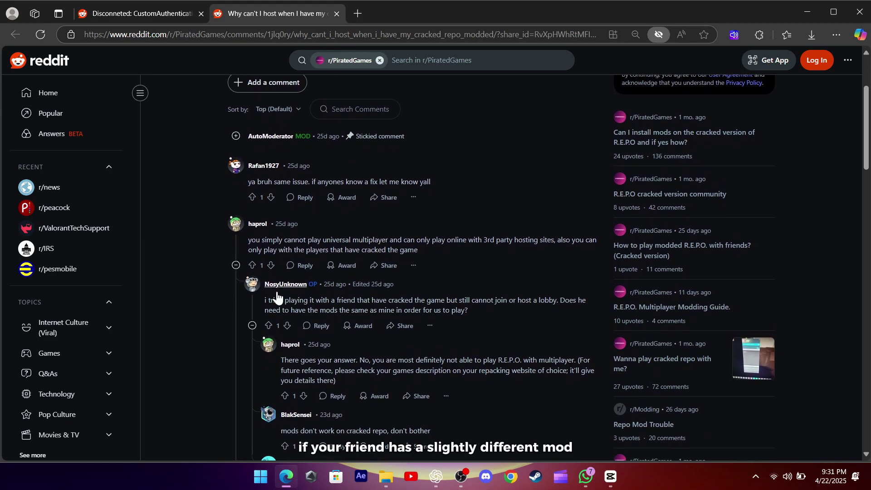
{"action": "left_click_drag", "start_coordinate": [264, 299], "coordinate": [468, 310]}
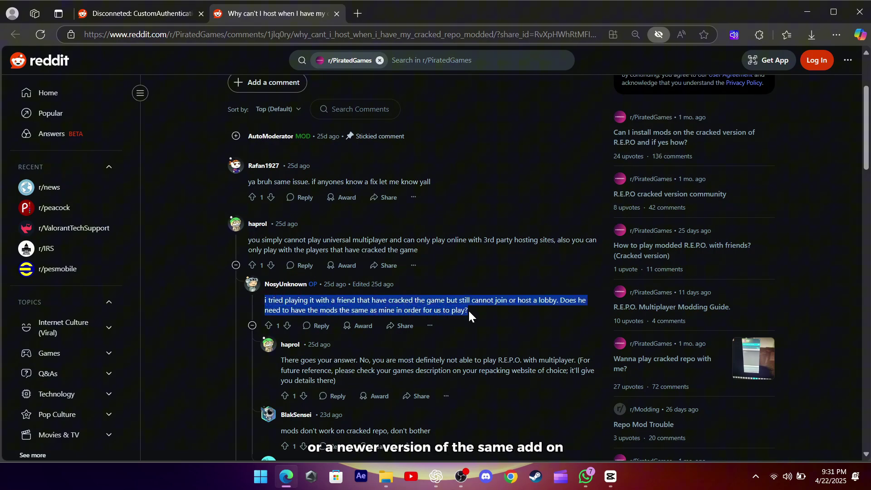
{"action": "left_click", "coordinate": [313, 305]}
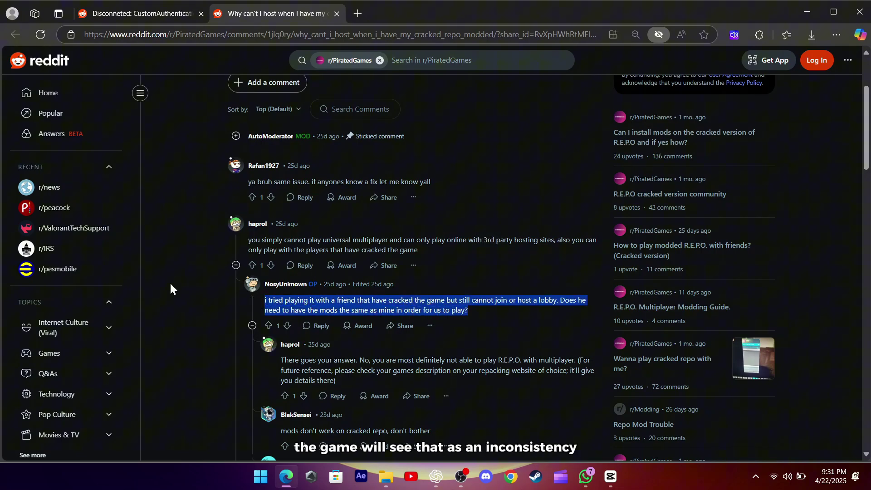
{"action": "scroll", "coordinate": [170, 281], "scroll_direction": "down", "scroll_amount": 1}
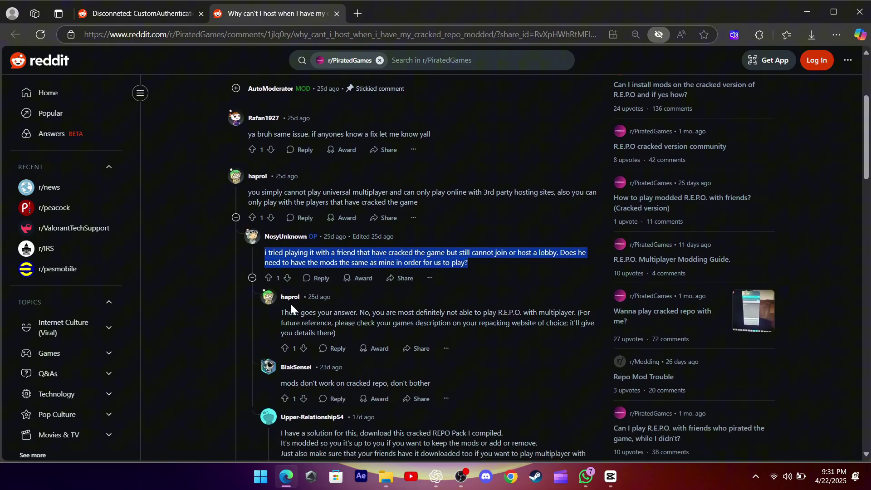
{"action": "left_click_drag", "start_coordinate": [281, 313], "coordinate": [344, 332]}
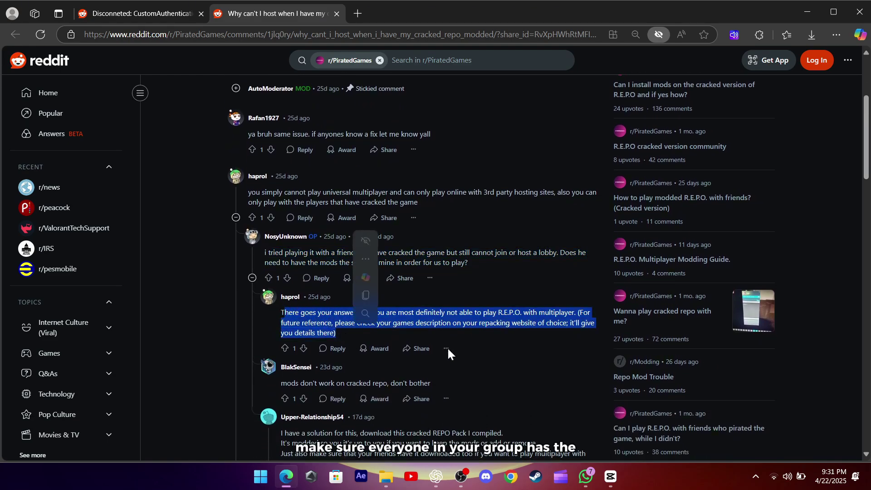
{"action": "left_click", "coordinate": [185, 301]}
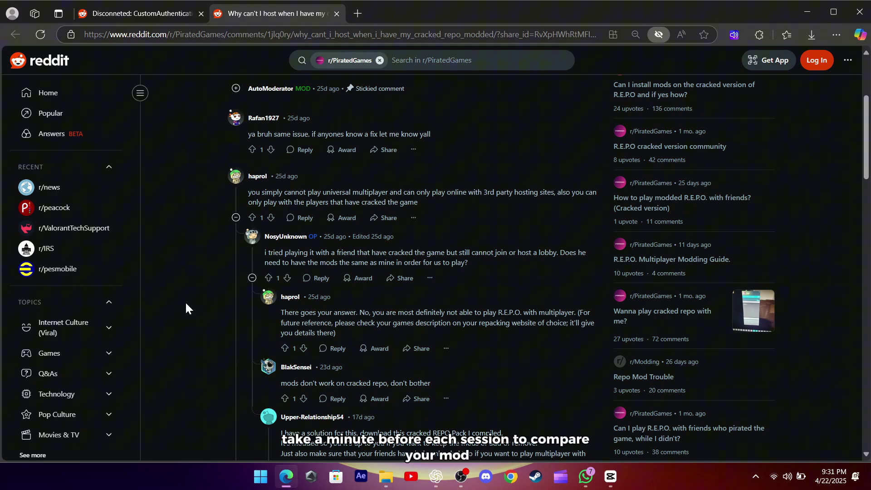
{"action": "scroll", "coordinate": [186, 302], "scroll_direction": "down", "scroll_amount": 1}
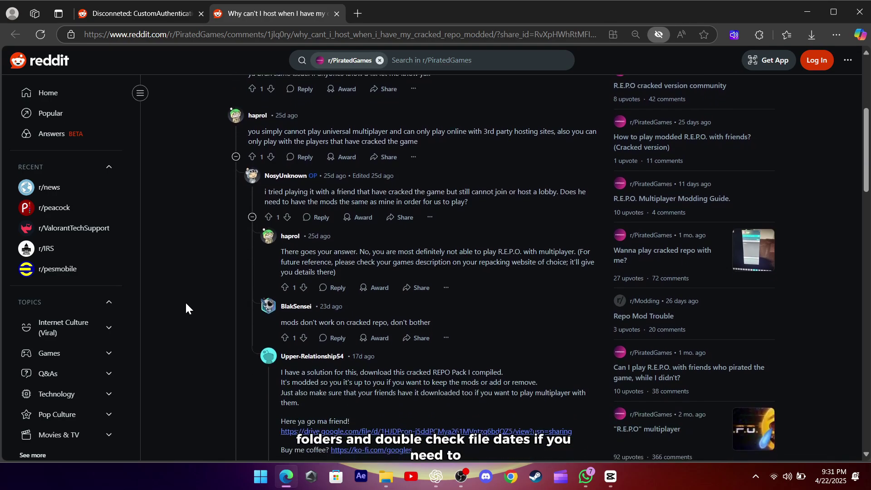
{"action": "scroll", "coordinate": [186, 302], "scroll_direction": "down", "scroll_amount": 1}
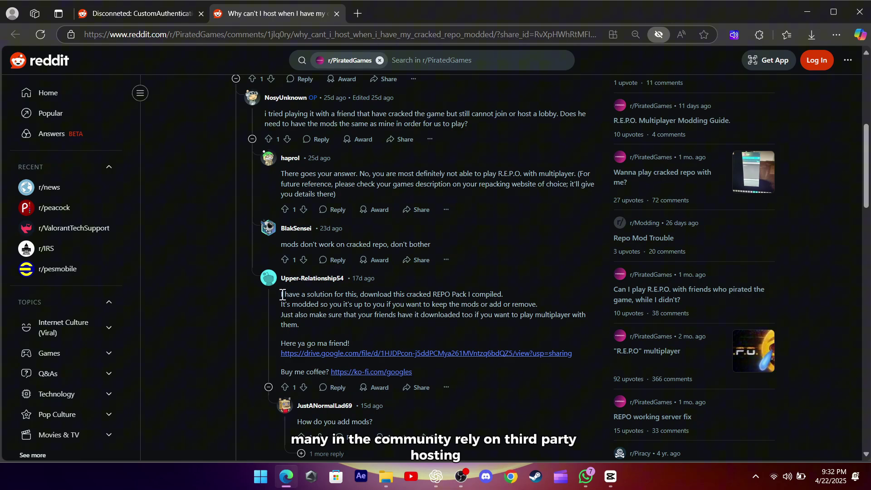
Highlight the compiled REPO Pack solution comment and the third-party hosting question
{"action": "left_click_drag", "start_coordinate": [281, 294], "coordinate": [313, 321]}
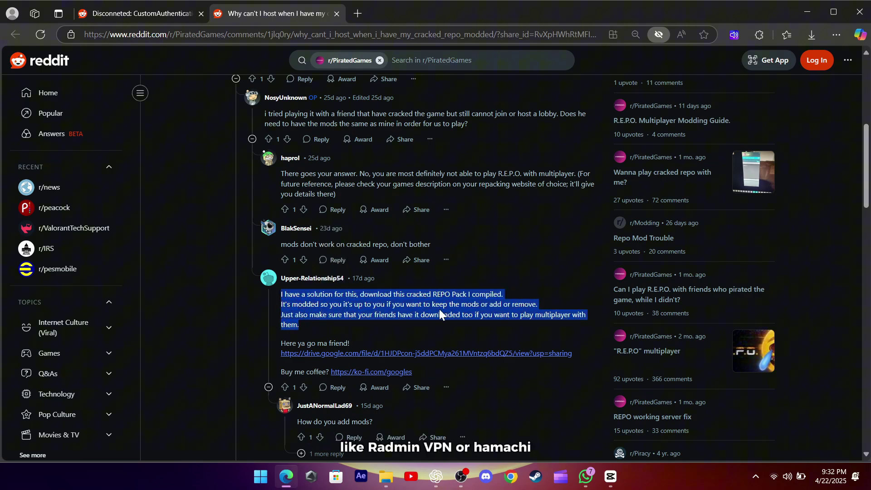
{"action": "left_click", "coordinate": [216, 297]}
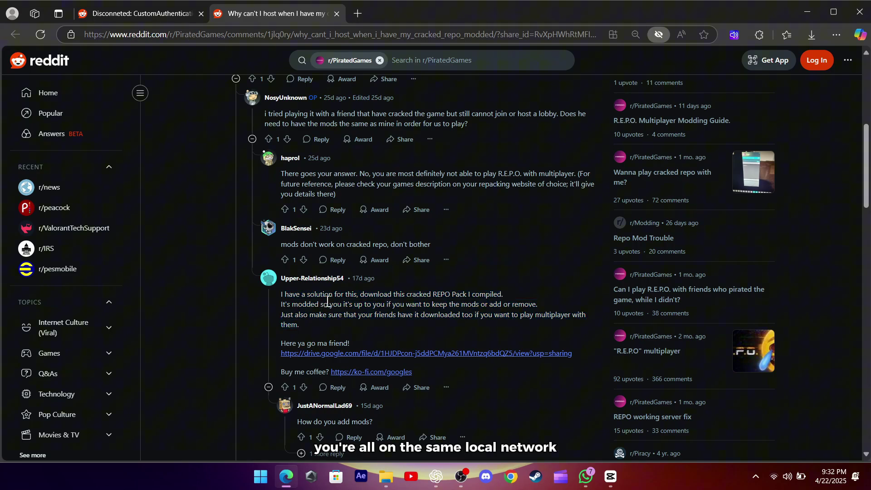
{"action": "left_click_drag", "start_coordinate": [281, 293], "coordinate": [316, 319]}
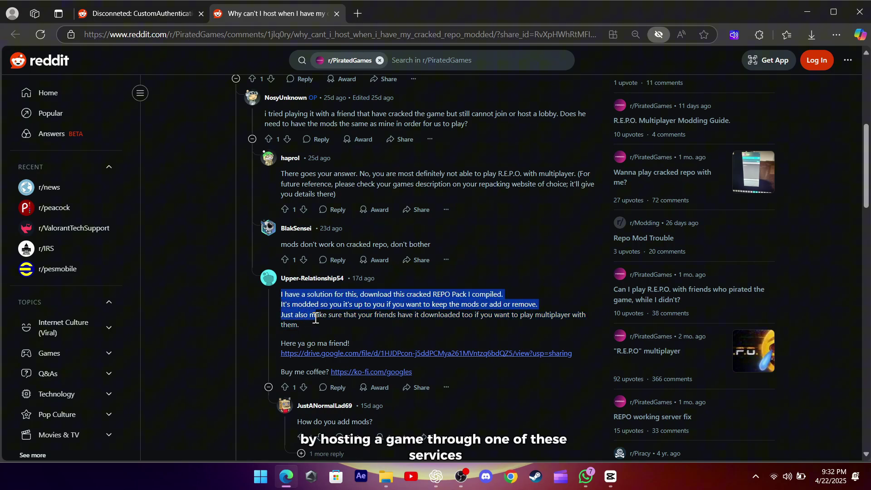
{"action": "left_click", "coordinate": [199, 297]}
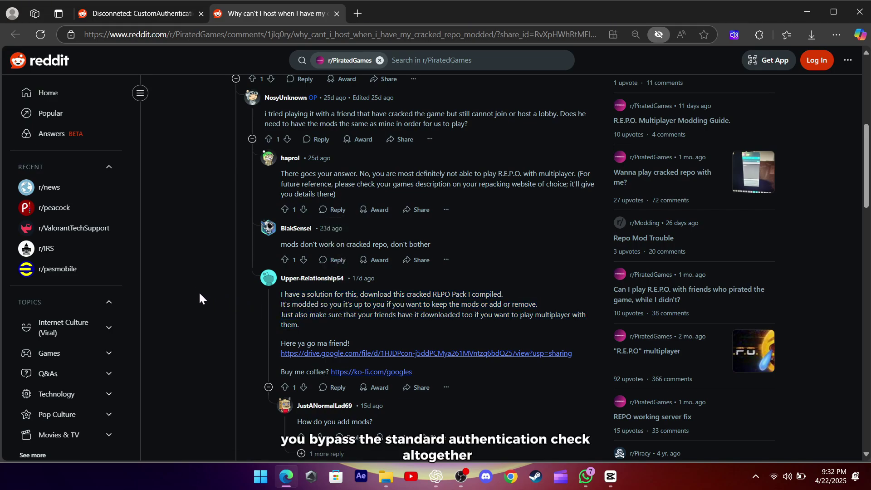
{"action": "scroll", "coordinate": [199, 291], "scroll_direction": "down", "scroll_amount": 3}
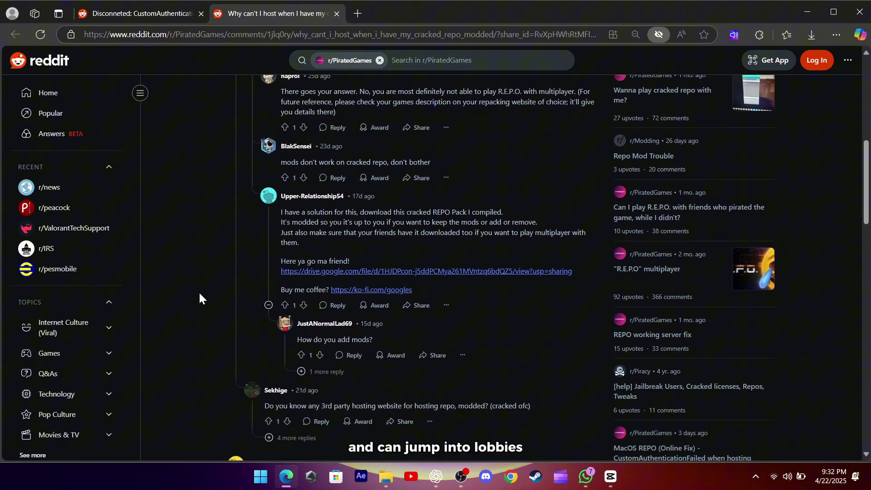
{"action": "scroll", "coordinate": [199, 291], "scroll_direction": "down", "scroll_amount": 2}
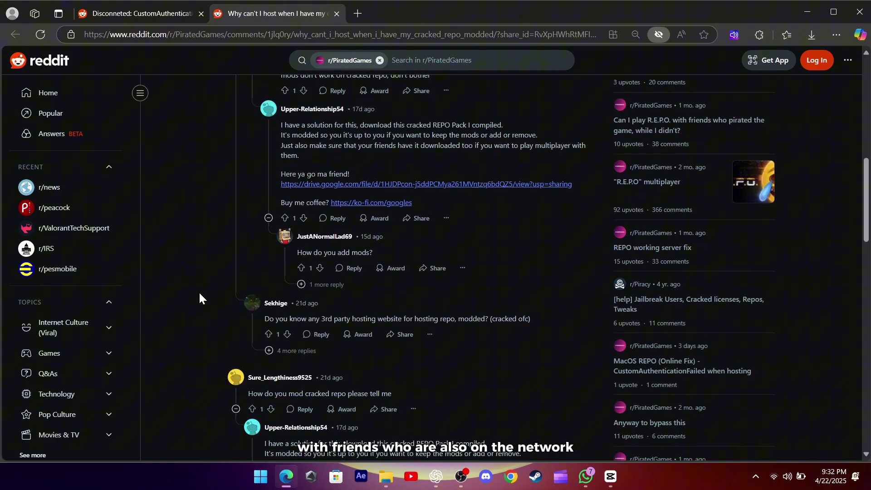
{"action": "scroll", "coordinate": [200, 292], "scroll_direction": "down", "scroll_amount": 1}
{"action": "scroll", "coordinate": [198, 292], "scroll_direction": "down", "scroll_amount": 1}
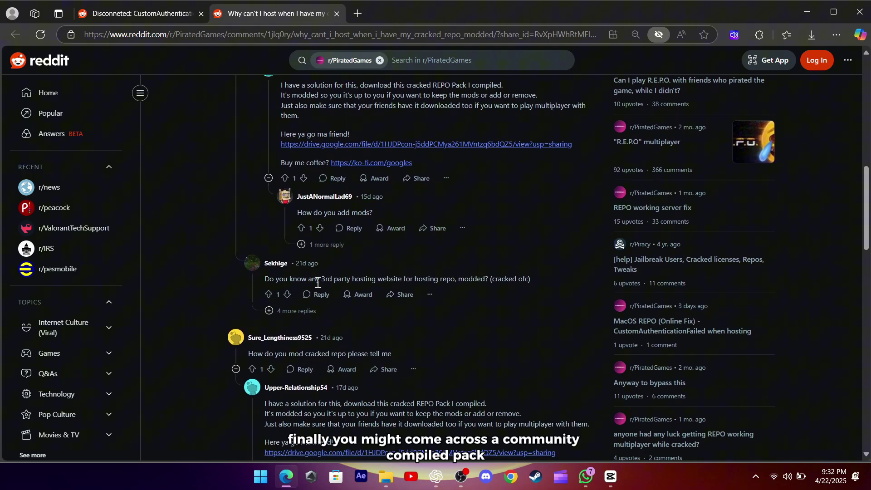
{"action": "left_click_drag", "start_coordinate": [265, 279], "coordinate": [547, 280]}
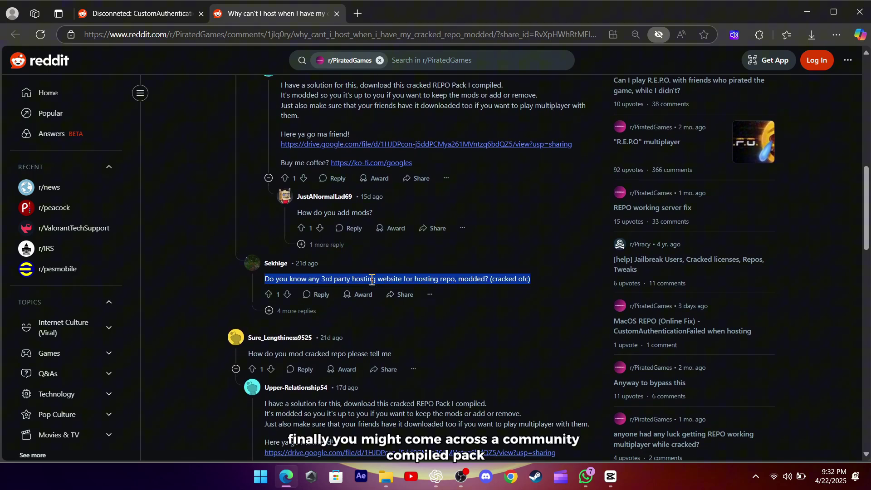
{"action": "left_click", "coordinate": [201, 279]}
{"action": "scroll", "coordinate": [201, 279], "scroll_direction": "down", "scroll_amount": 1}
{"action": "scroll", "coordinate": [199, 273], "scroll_direction": "down", "scroll_amount": 1}
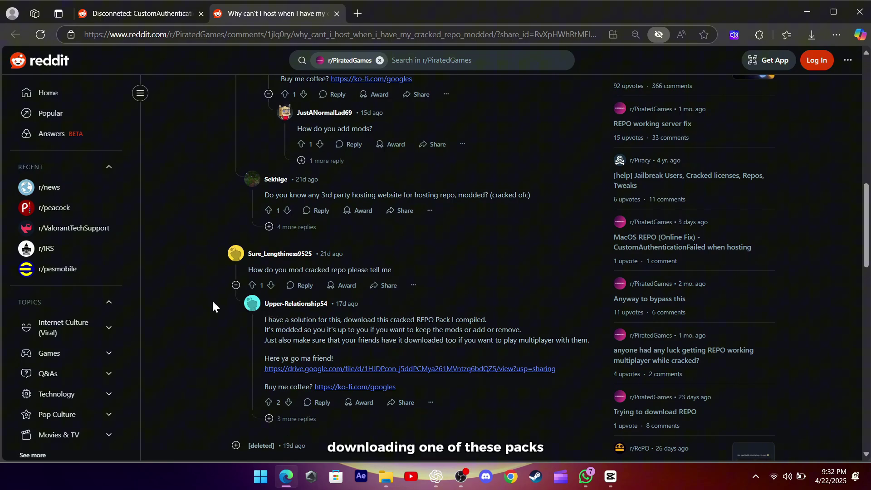
{"action": "scroll", "coordinate": [213, 306], "scroll_direction": "down", "scroll_amount": 2}
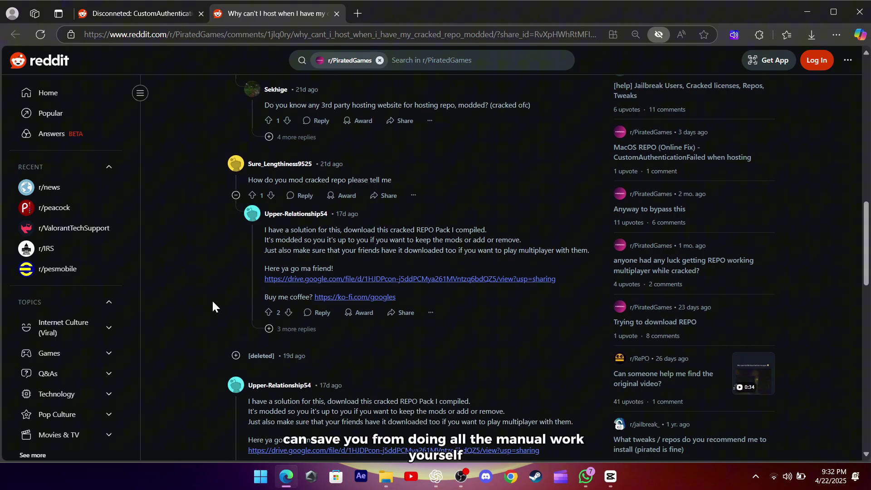
{"action": "scroll", "coordinate": [163, 316], "scroll_direction": "down", "scroll_amount": 2}
{"action": "scroll", "coordinate": [163, 316], "scroll_direction": "down", "scroll_amount": 2}
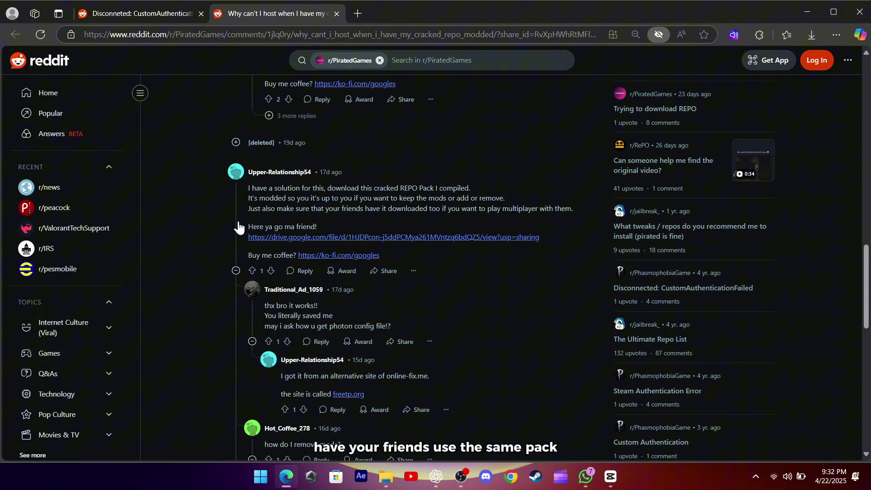
Highlight the repeated REPO Pack solution and the 'how did you do this' question
{"action": "left_click_drag", "start_coordinate": [253, 189], "coordinate": [567, 209]}
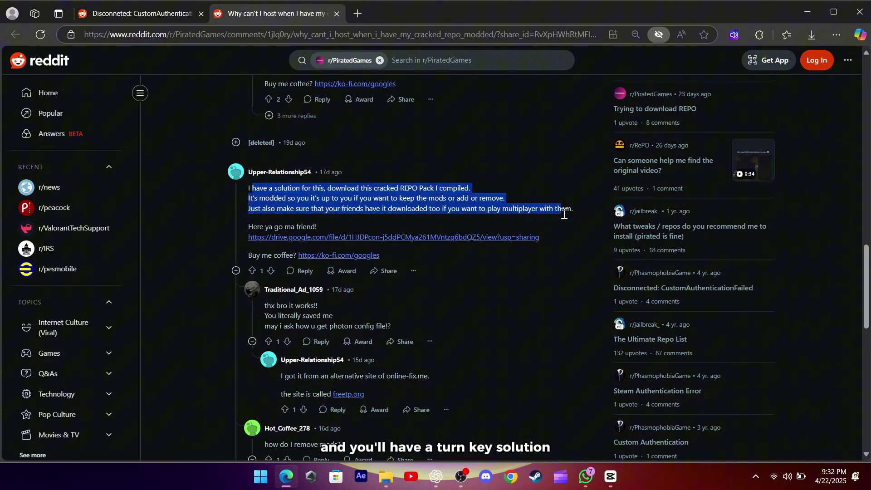
{"action": "left_click", "coordinate": [187, 209]}
{"action": "scroll", "coordinate": [187, 209], "scroll_direction": "down", "scroll_amount": 3}
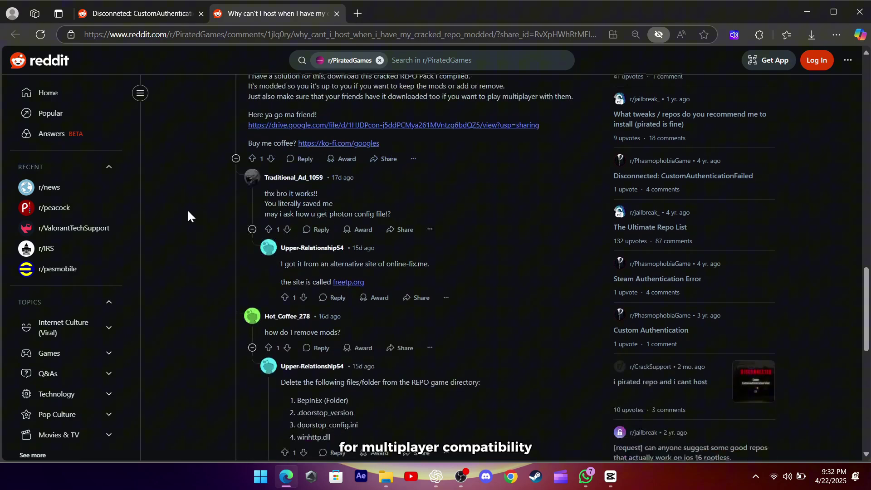
{"action": "scroll", "coordinate": [188, 208], "scroll_direction": "down", "scroll_amount": 3}
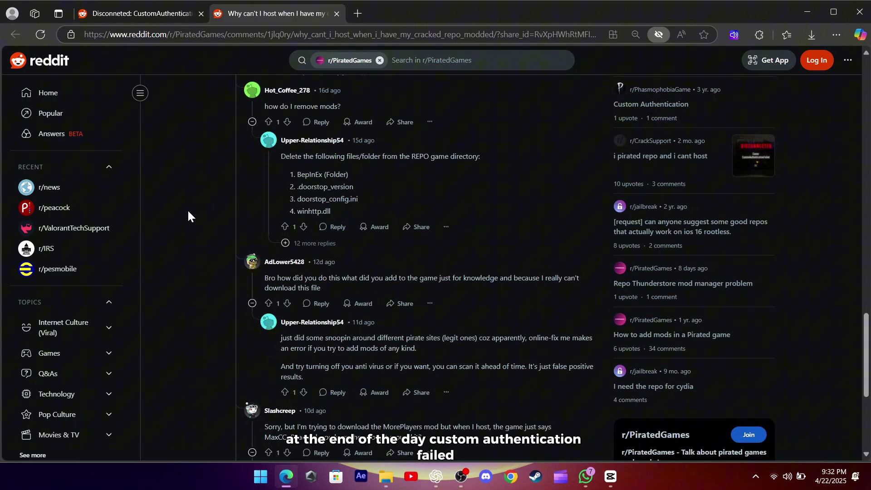
{"action": "scroll", "coordinate": [187, 209], "scroll_direction": "down", "scroll_amount": 2}
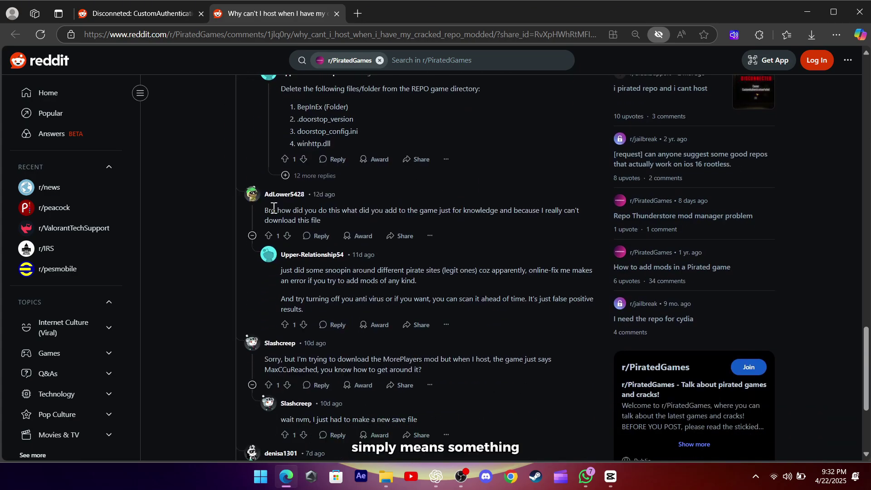
{"action": "left_click_drag", "start_coordinate": [269, 210], "coordinate": [327, 220]}
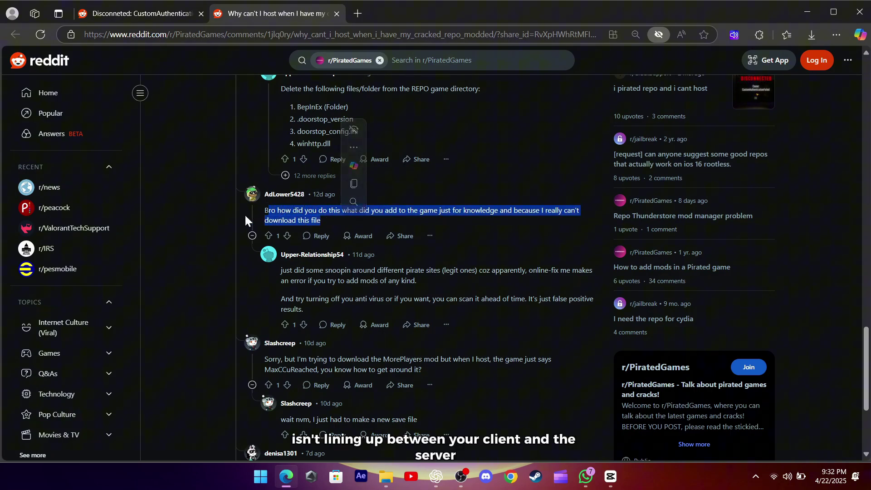
{"action": "left_click", "coordinate": [193, 214]}
{"action": "scroll", "coordinate": [192, 215], "scroll_direction": "down", "scroll_amount": 1}
{"action": "scroll", "coordinate": [192, 214], "scroll_direction": "down", "scroll_amount": 2}
{"action": "scroll", "coordinate": [193, 215], "scroll_direction": "down", "scroll_amount": 1}
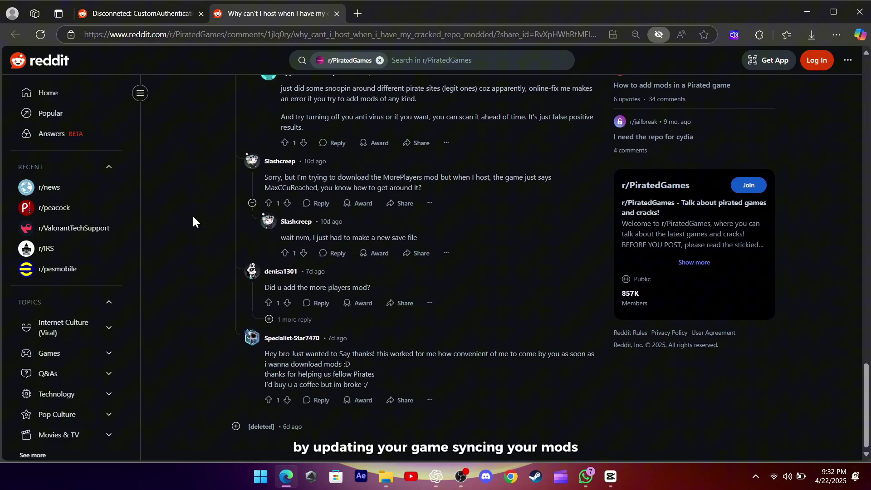
{"action": "scroll", "coordinate": [192, 214], "scroll_direction": "up", "scroll_amount": 2}
{"action": "scroll", "coordinate": [193, 214], "scroll_direction": "up", "scroll_amount": 2}
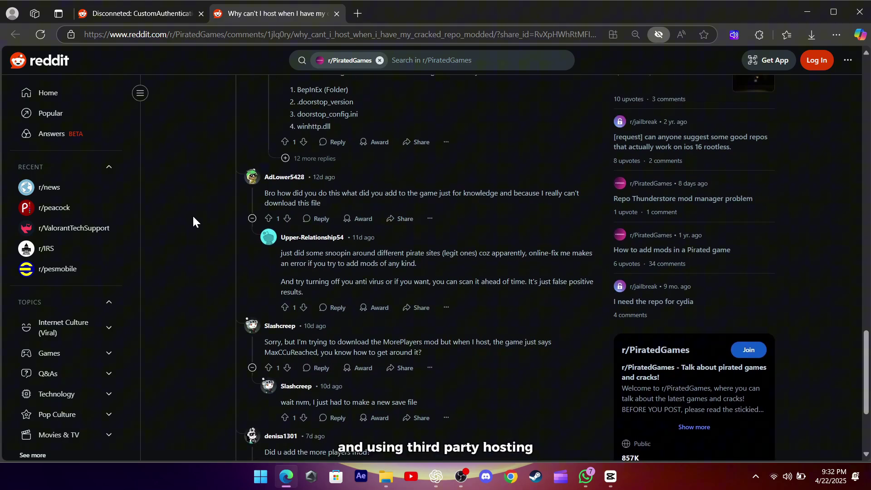
{"action": "scroll", "coordinate": [193, 215], "scroll_direction": "up", "scroll_amount": 3}
{"action": "scroll", "coordinate": [193, 214], "scroll_direction": "up", "scroll_amount": 1}
{"action": "scroll", "coordinate": [193, 215], "scroll_direction": "up", "scroll_amount": 2}
{"action": "scroll", "coordinate": [192, 215], "scroll_direction": "up", "scroll_amount": 2}
{"action": "scroll", "coordinate": [193, 215], "scroll_direction": "up", "scroll_amount": 2}
{"action": "scroll", "coordinate": [192, 214], "scroll_direction": "up", "scroll_amount": 2}
{"action": "scroll", "coordinate": [193, 215], "scroll_direction": "up", "scroll_amount": 2}
{"action": "scroll", "coordinate": [193, 215], "scroll_direction": "up", "scroll_amount": 2}
{"action": "scroll", "coordinate": [193, 215], "scroll_direction": "up", "scroll_amount": 1}
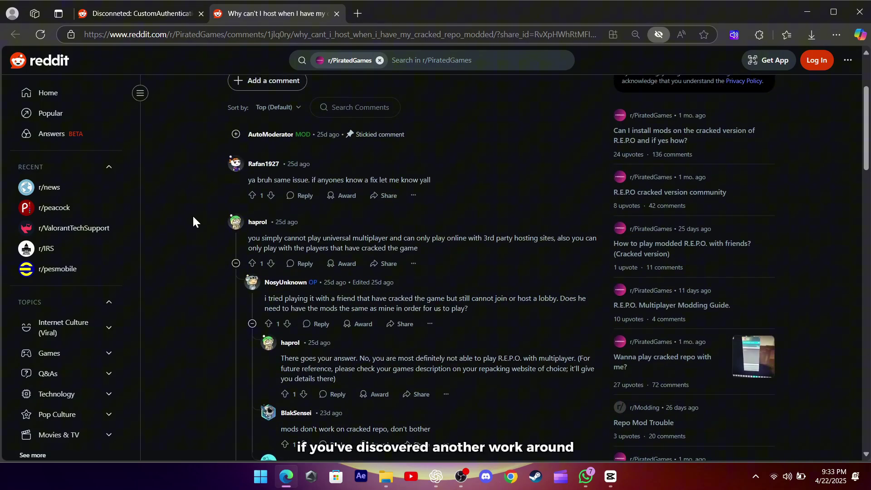
{"action": "scroll", "coordinate": [193, 215], "scroll_direction": "up", "scroll_amount": 3}
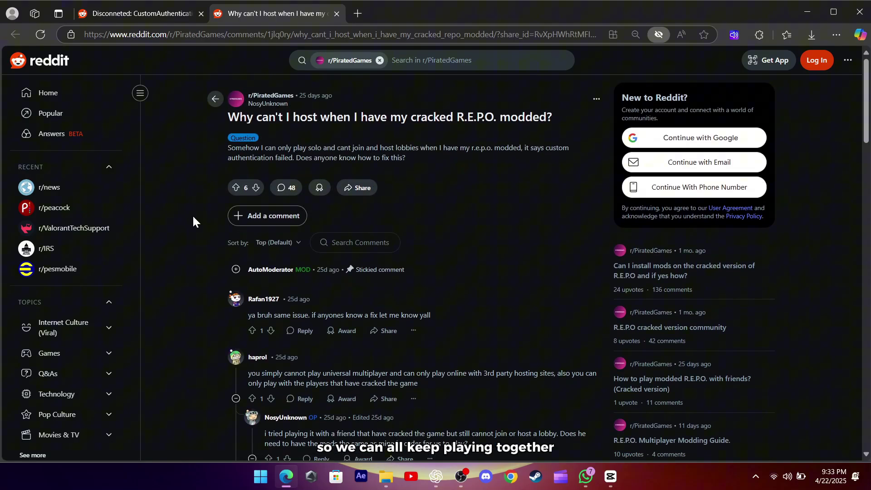